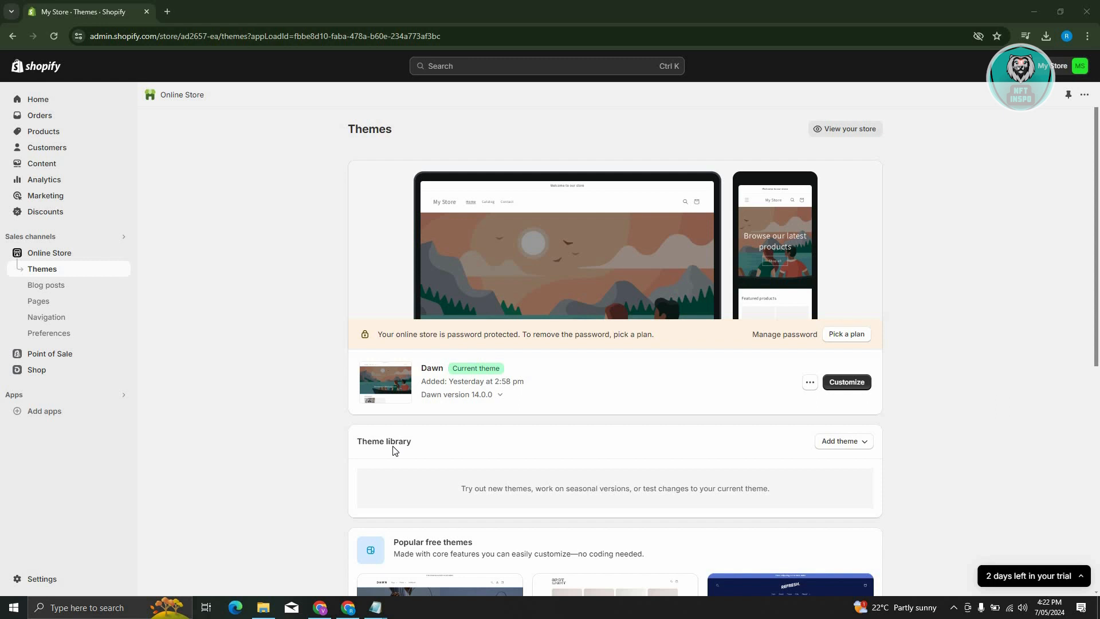
Open the (for testing) Bogus Gateway from the third-party payment providers in the store's payment settings.
click(41, 580)
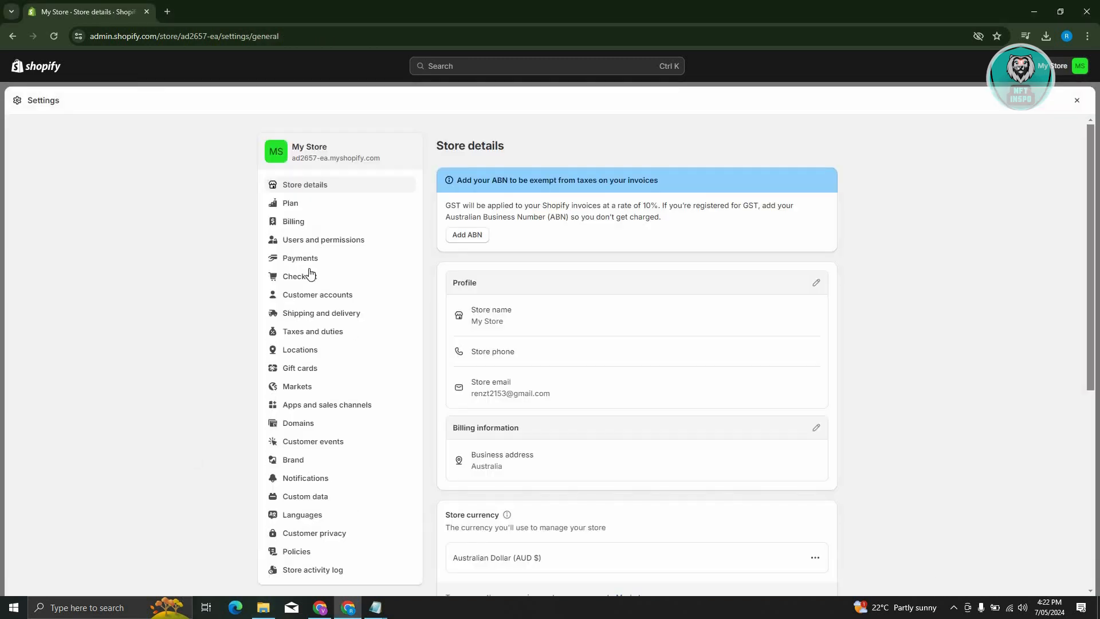
click(309, 259)
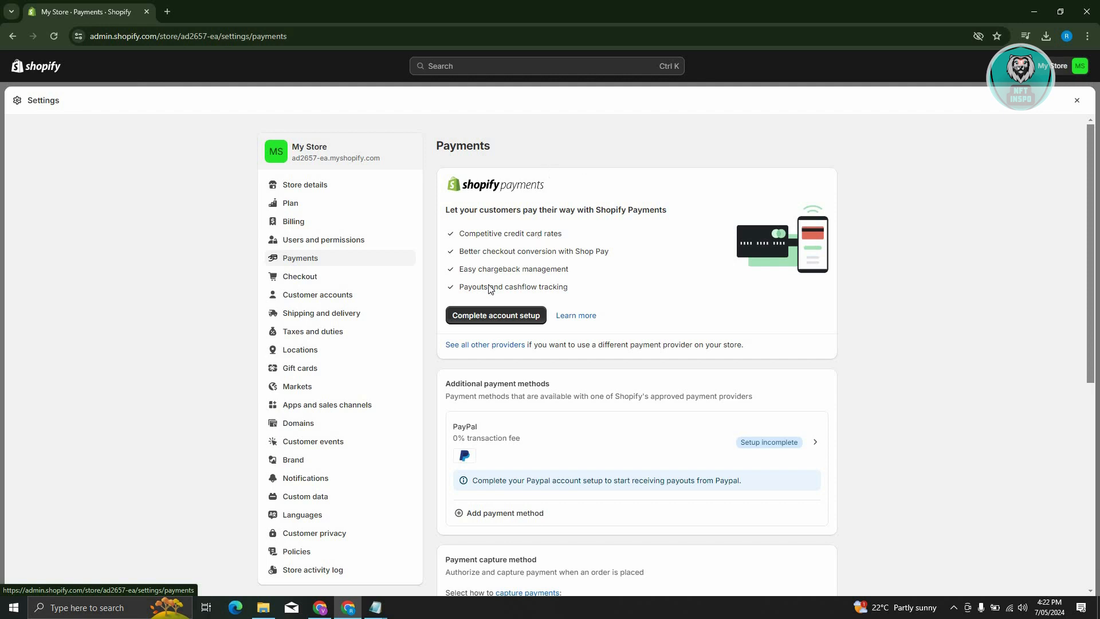
click(491, 346)
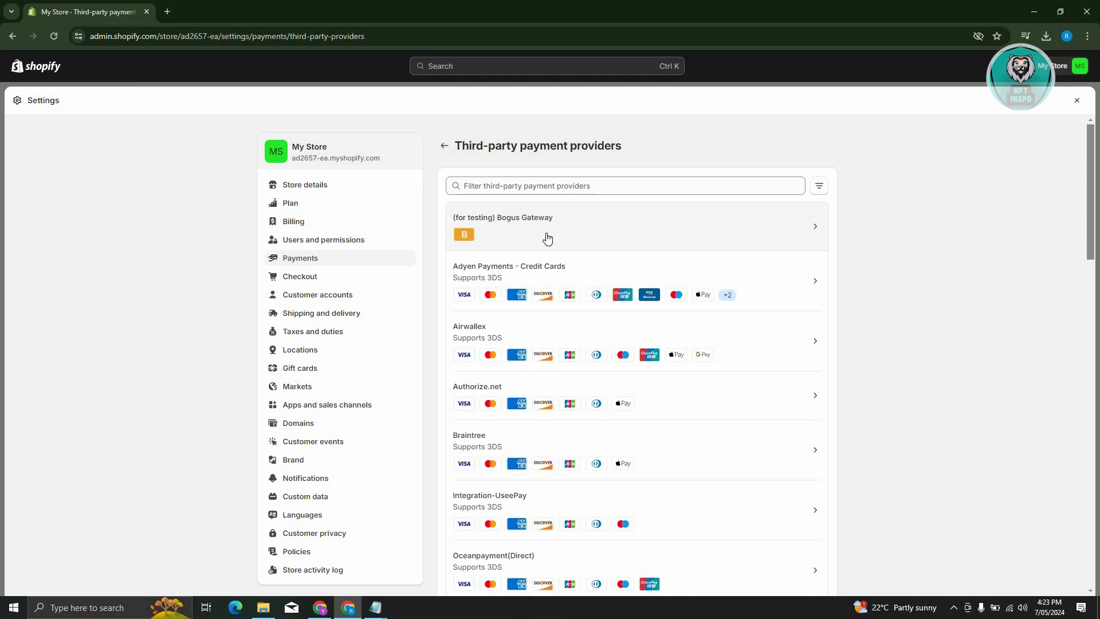
click(547, 239)
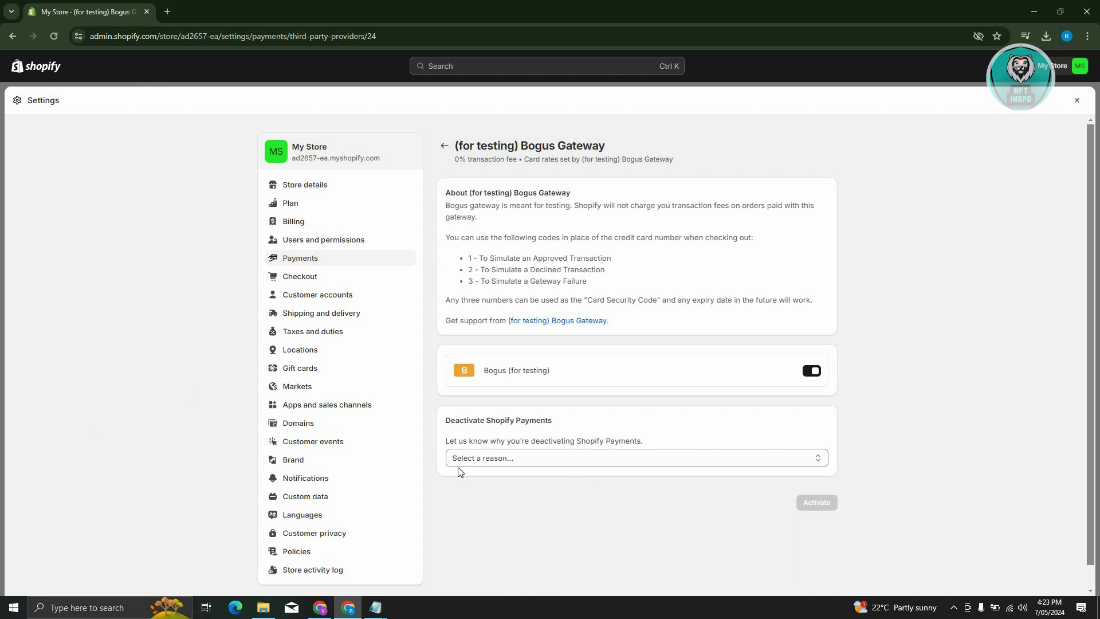
Give "Other" with "testing purposes" as the reason for deactivating Shopify Payments and activate the Bogus Gateway.
click(533, 461)
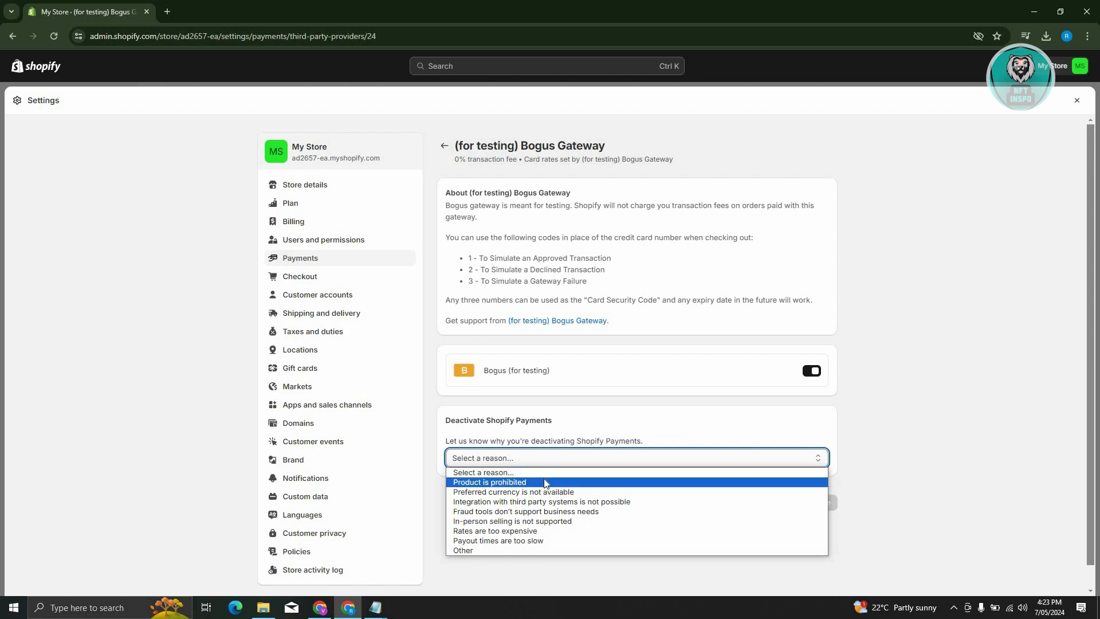
click(504, 550)
click(527, 477)
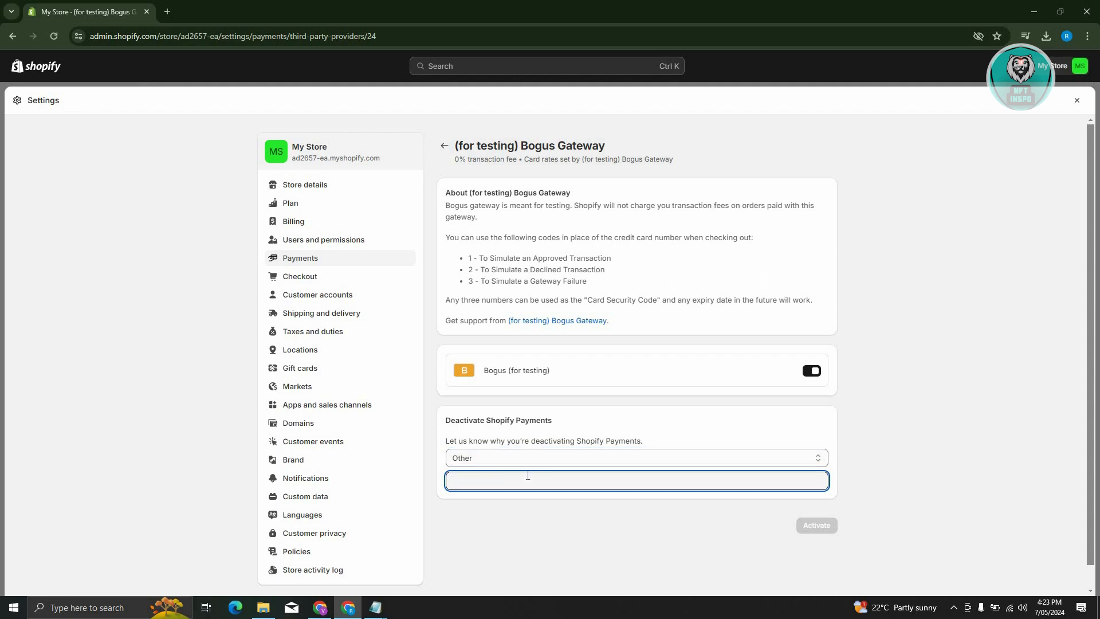
text(testing purposes)
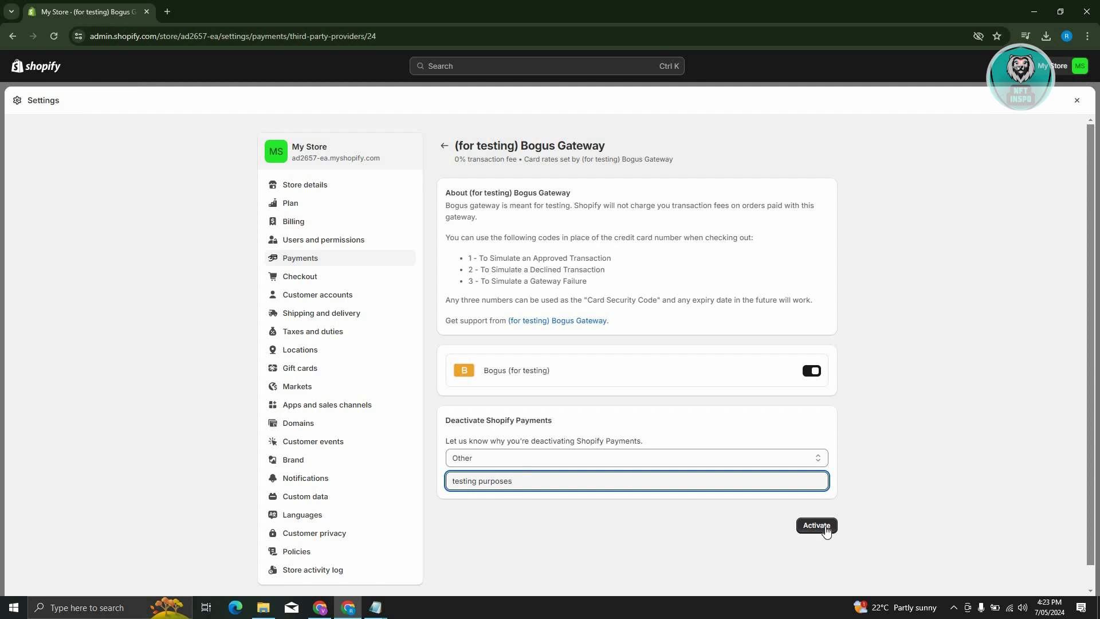
click(825, 530)
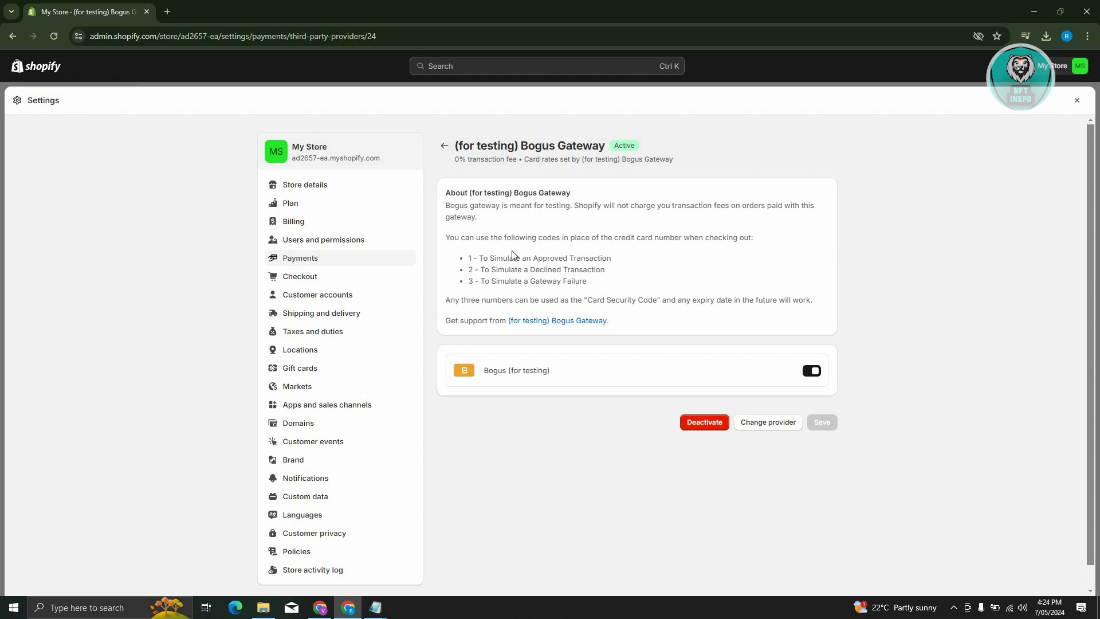
Review the Bogus Gateway's transaction simulation codes, return to the payments overview and leave the settings.
drag(464, 257, 607, 271)
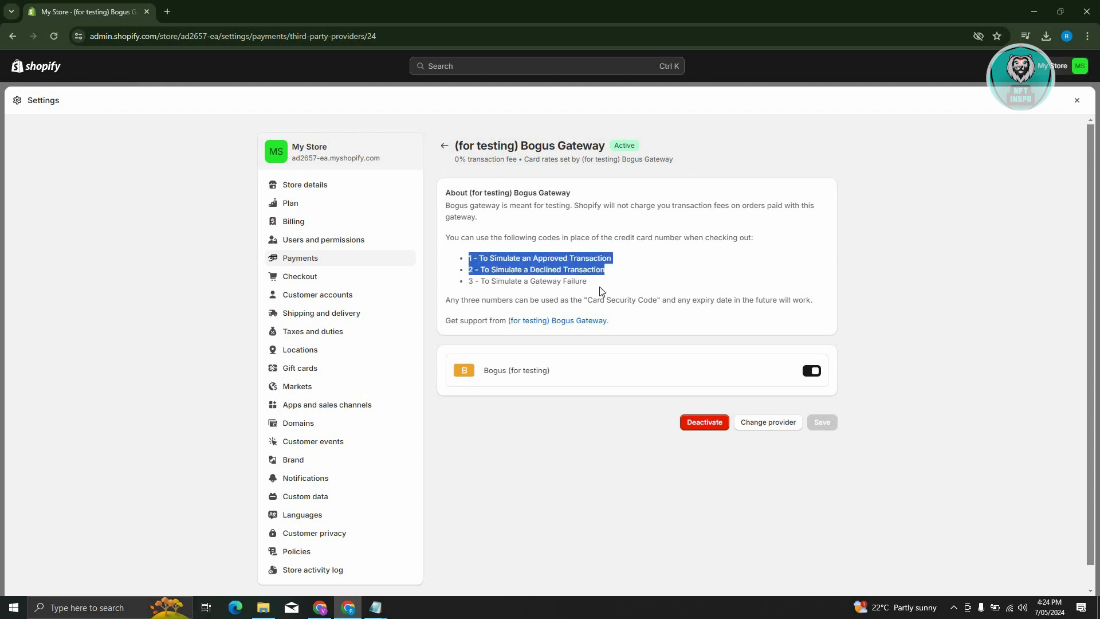
click(1077, 123)
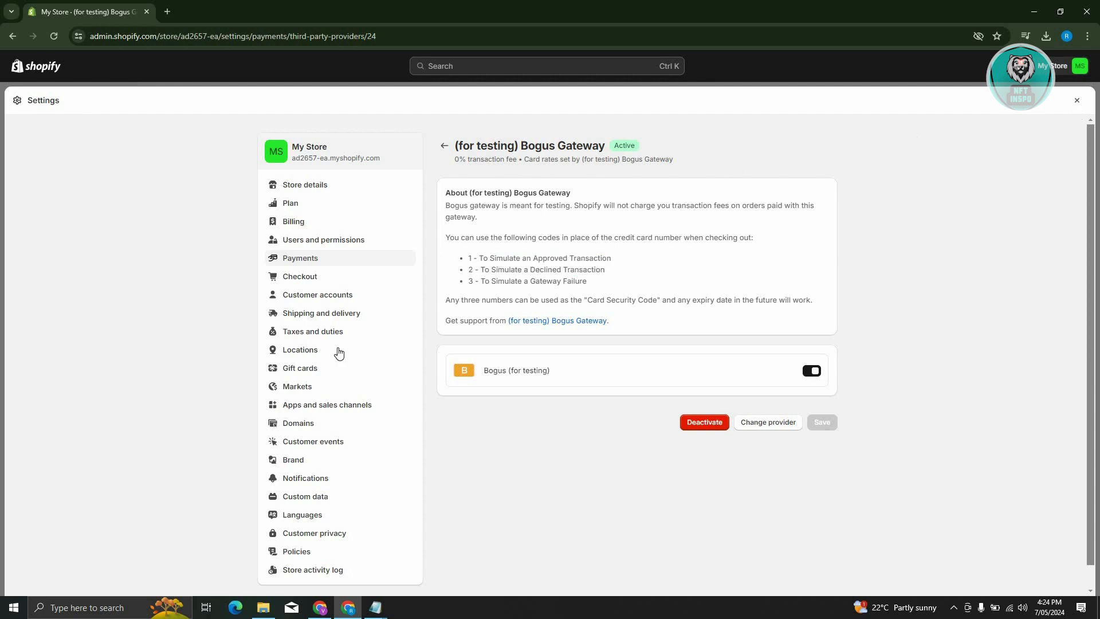
click(445, 148)
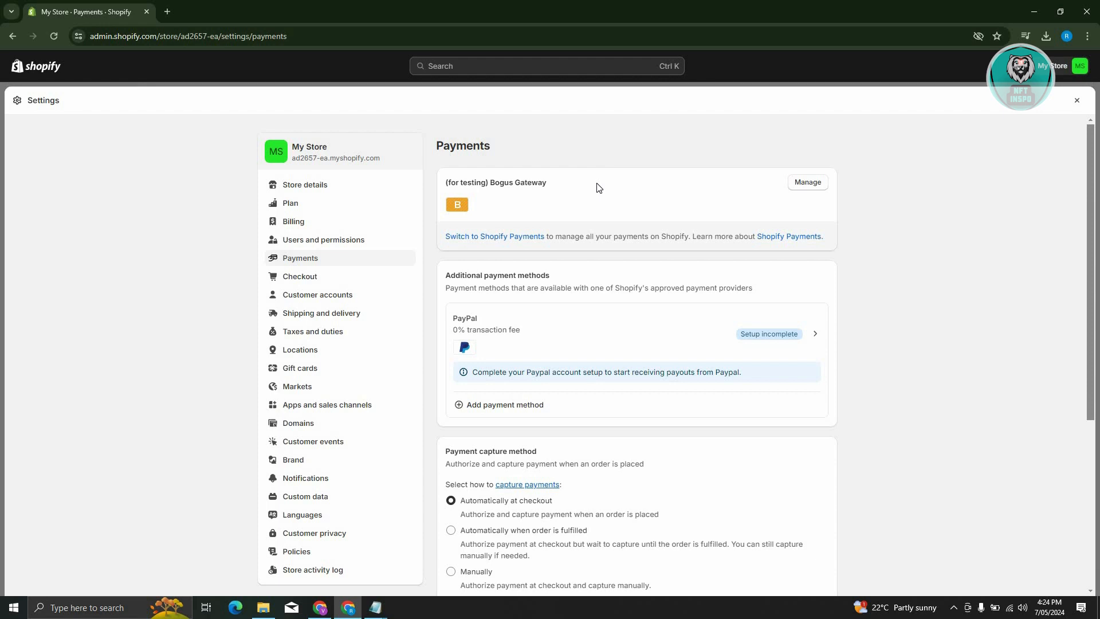
click(1076, 102)
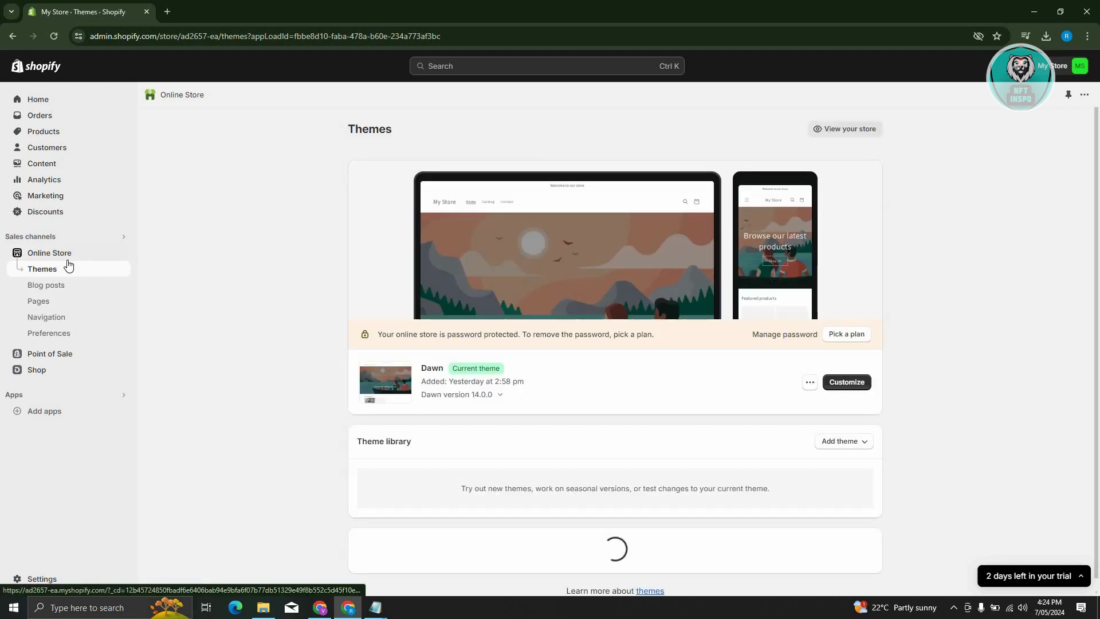
View the online store and open the T-Shirt product from the featured products.
click(122, 248)
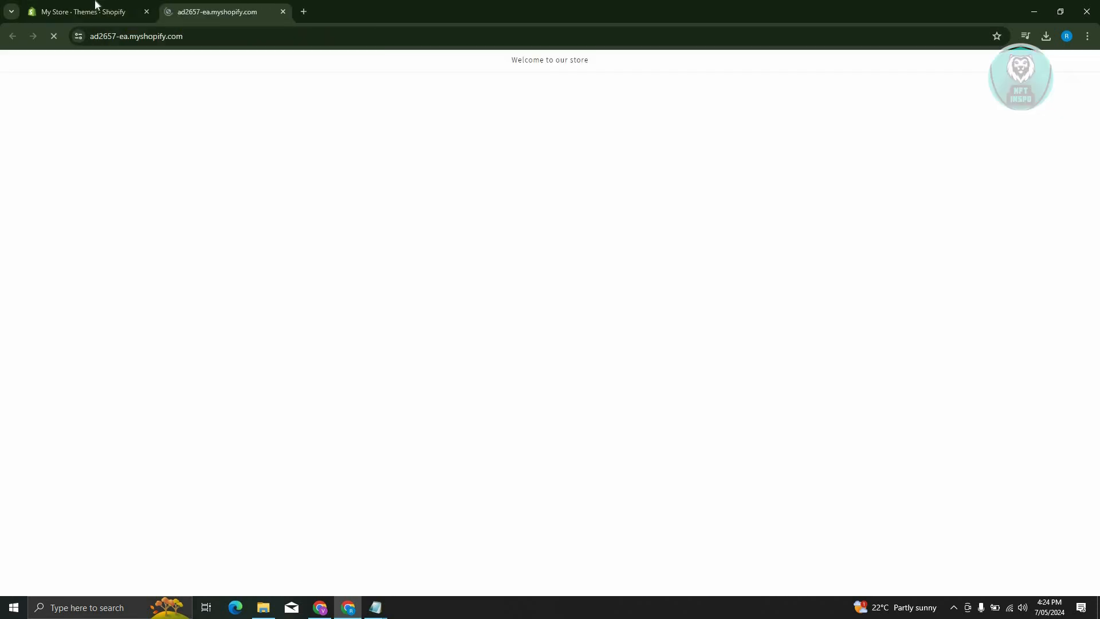
click(95, 5)
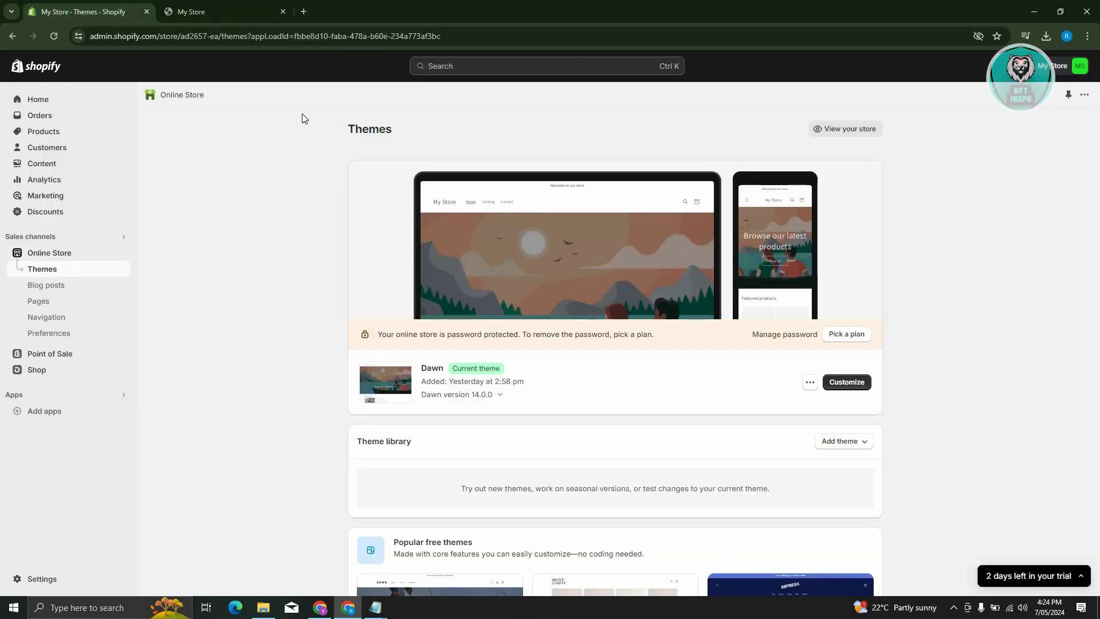
click(226, 7)
scroll(401, 229, down, 5)
scroll(378, 189, up, 5)
scroll(410, 197, down, 8)
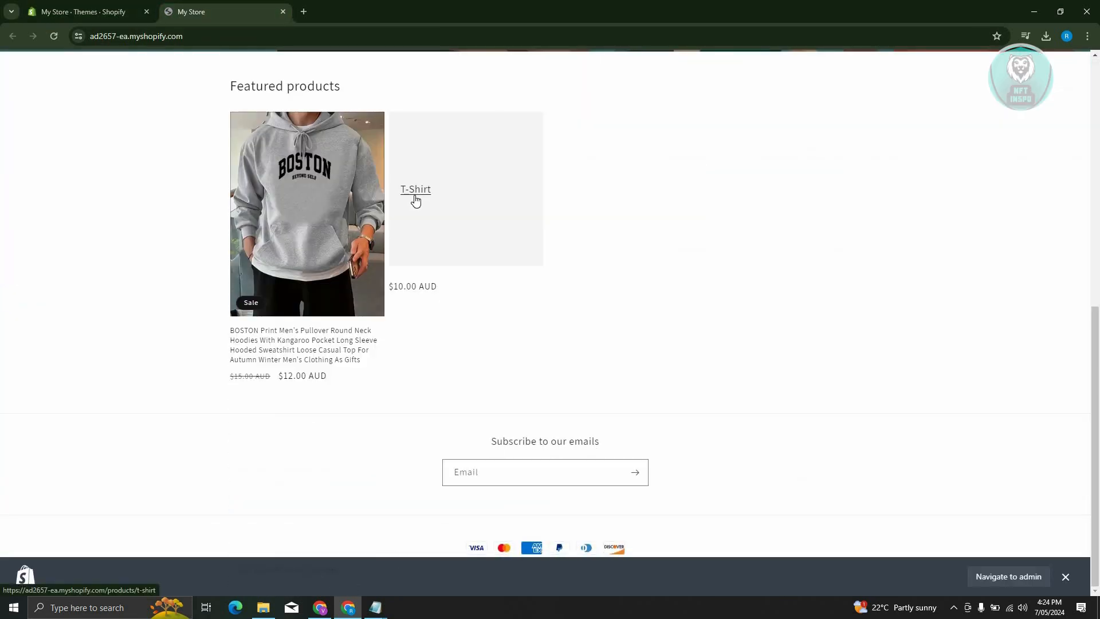
click(416, 197)
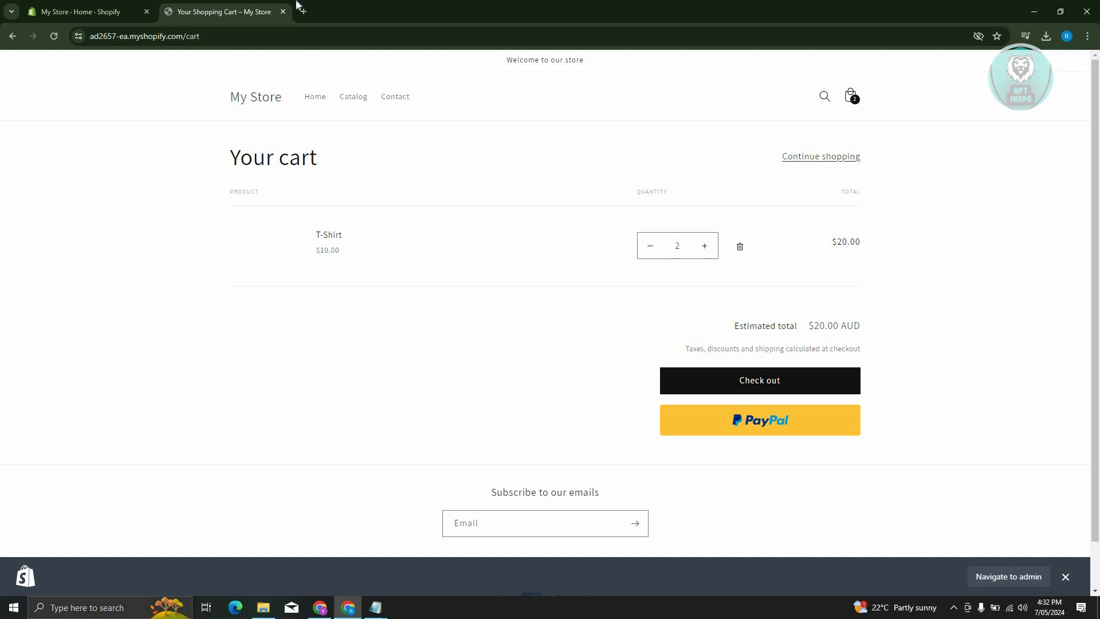
Proceed to checkout with the T-Shirt in the shopping cart.
click(89, 4)
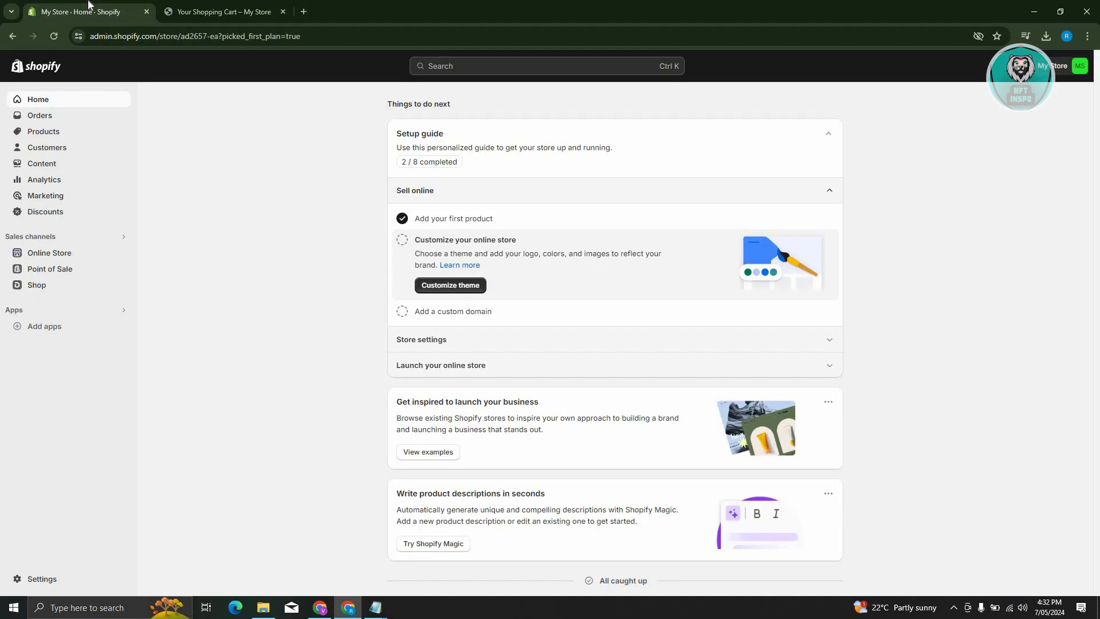
click(216, 12)
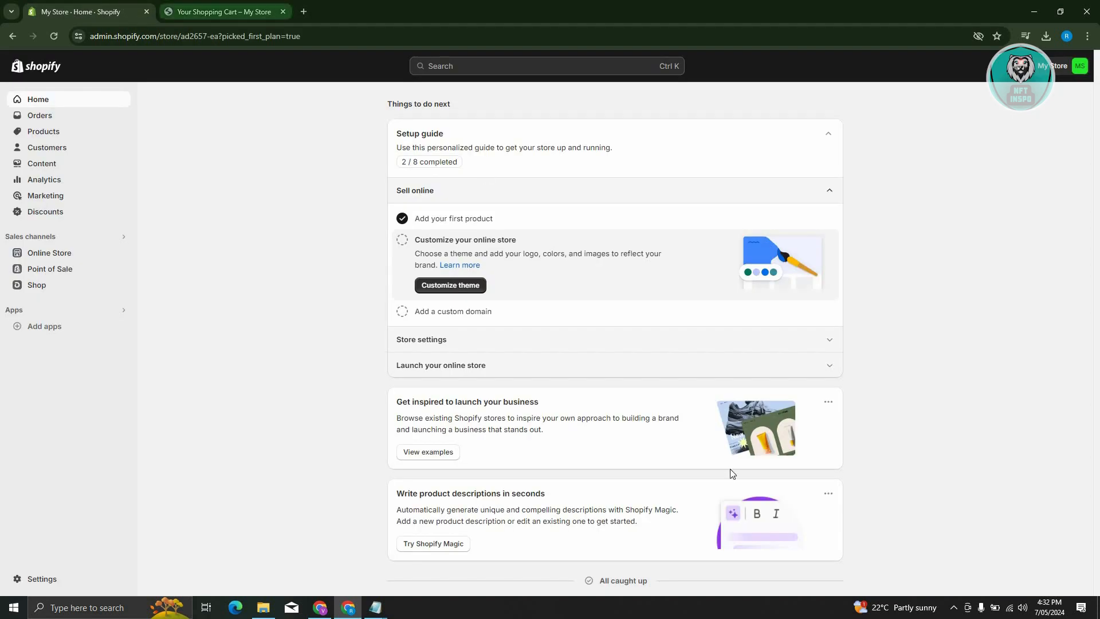
click(812, 379)
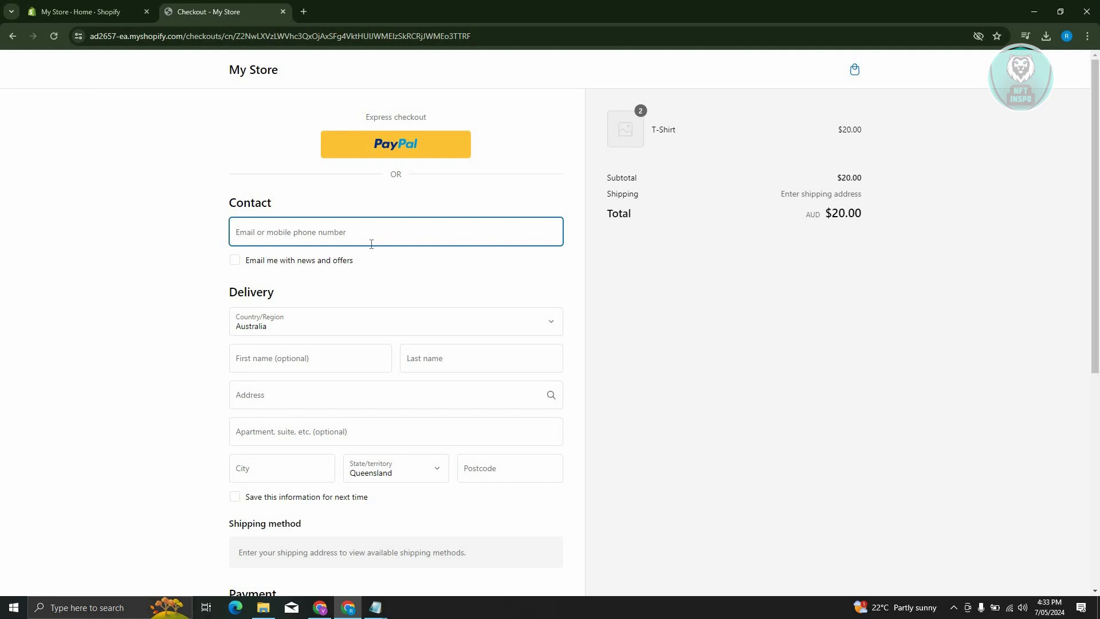
Review the checkout form and submit the credit card payment for the T-Shirt order with Standard shipping.
scroll(338, 304, down, 4)
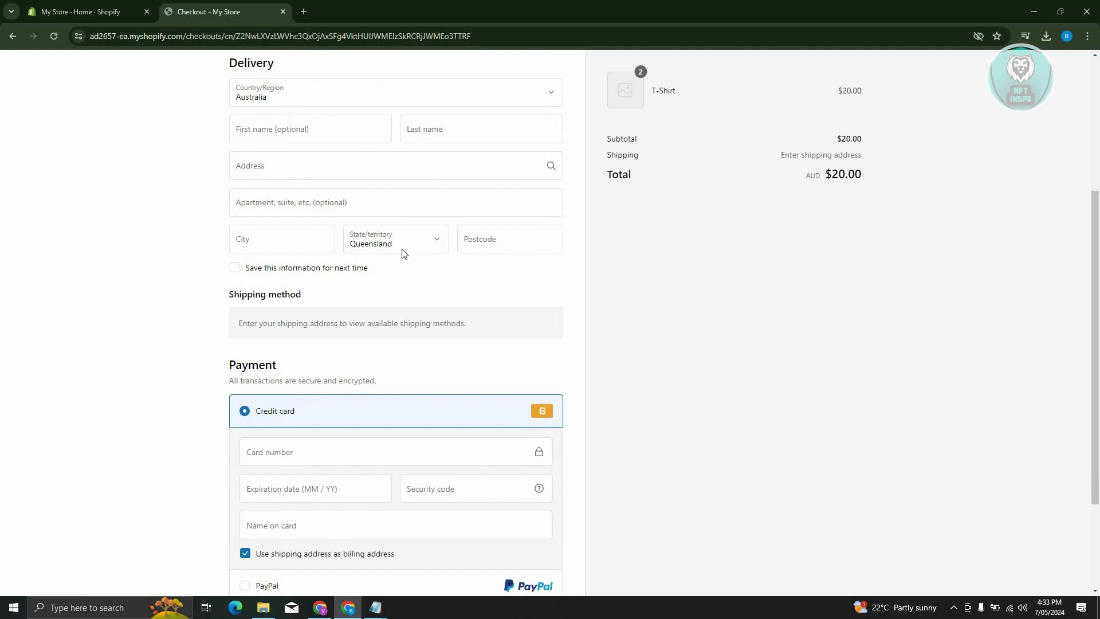
scroll(395, 345, down, 3)
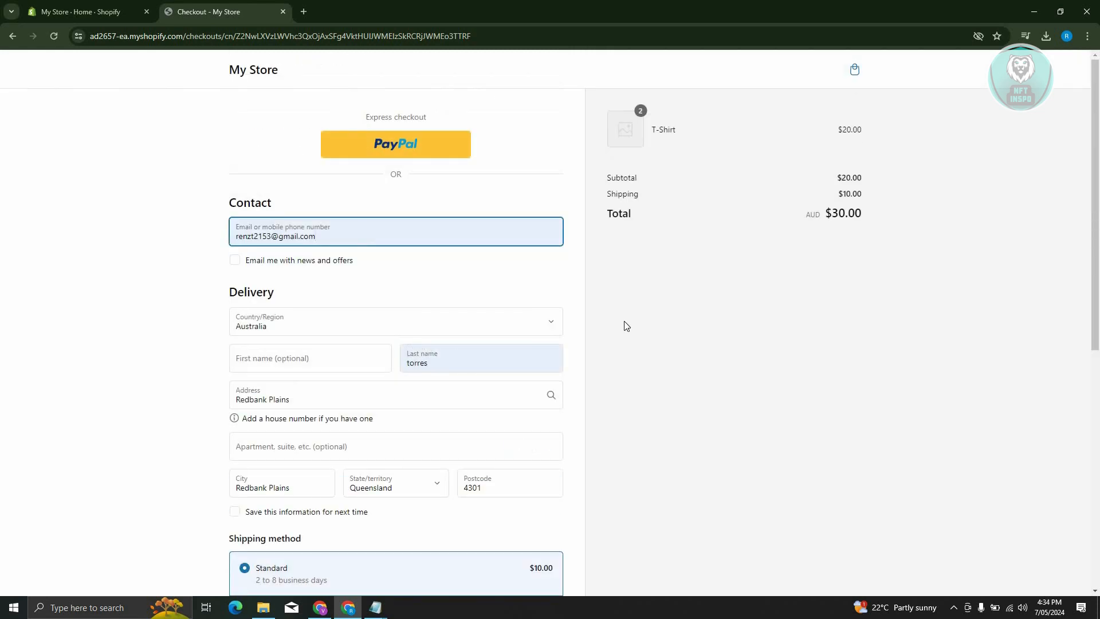
scroll(626, 326, down, 8)
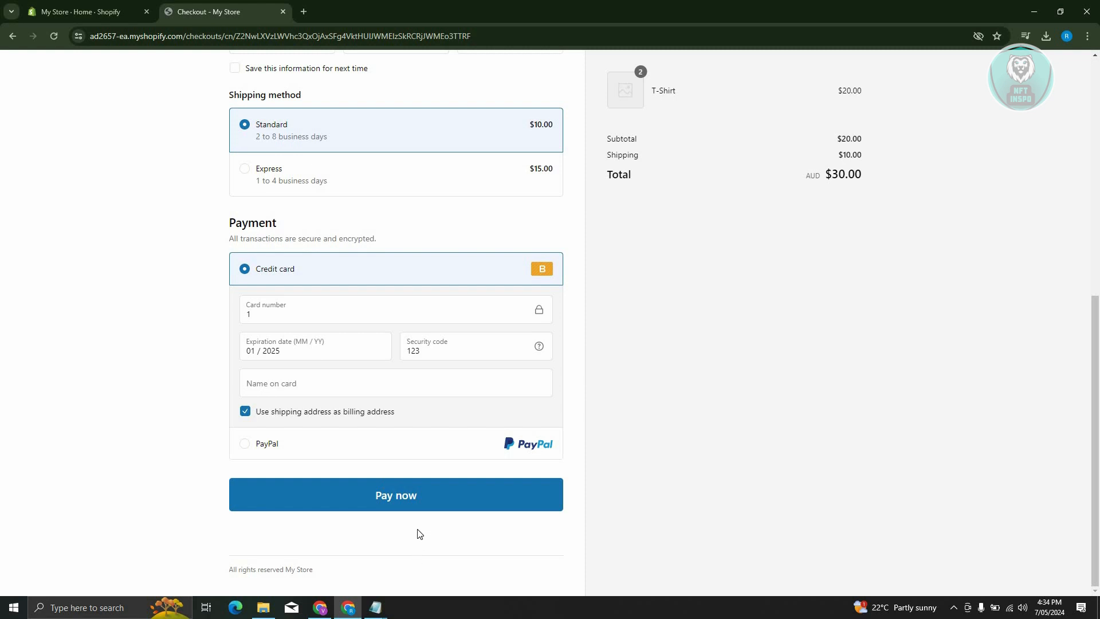
click(410, 490)
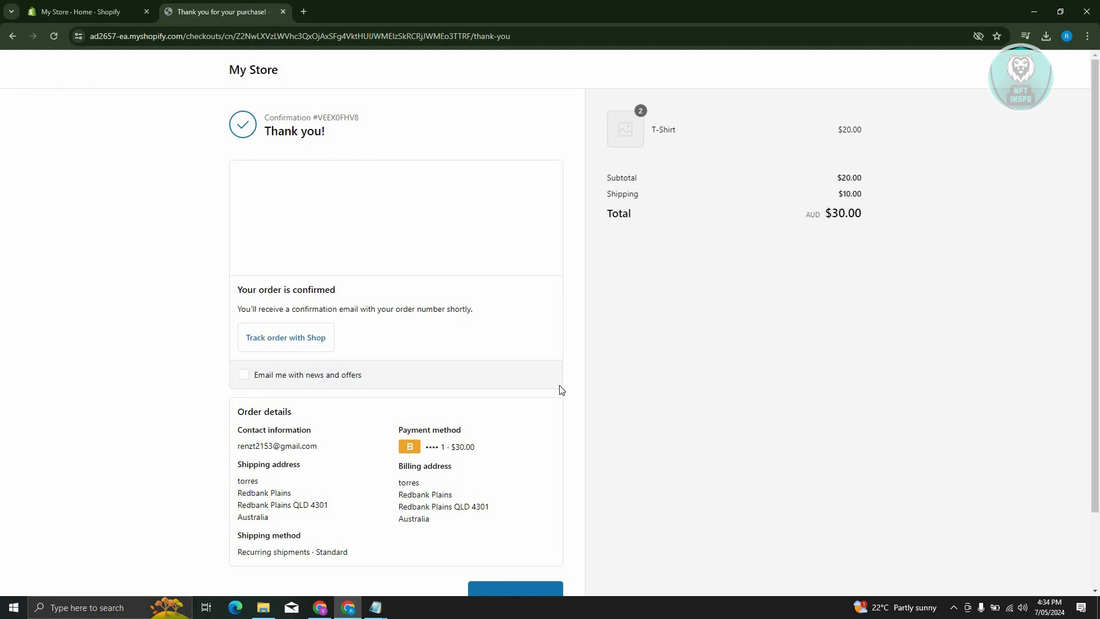
Return to the store admin and open the new test order from the orders list.
scroll(550, 368, down, 1)
click(93, 4)
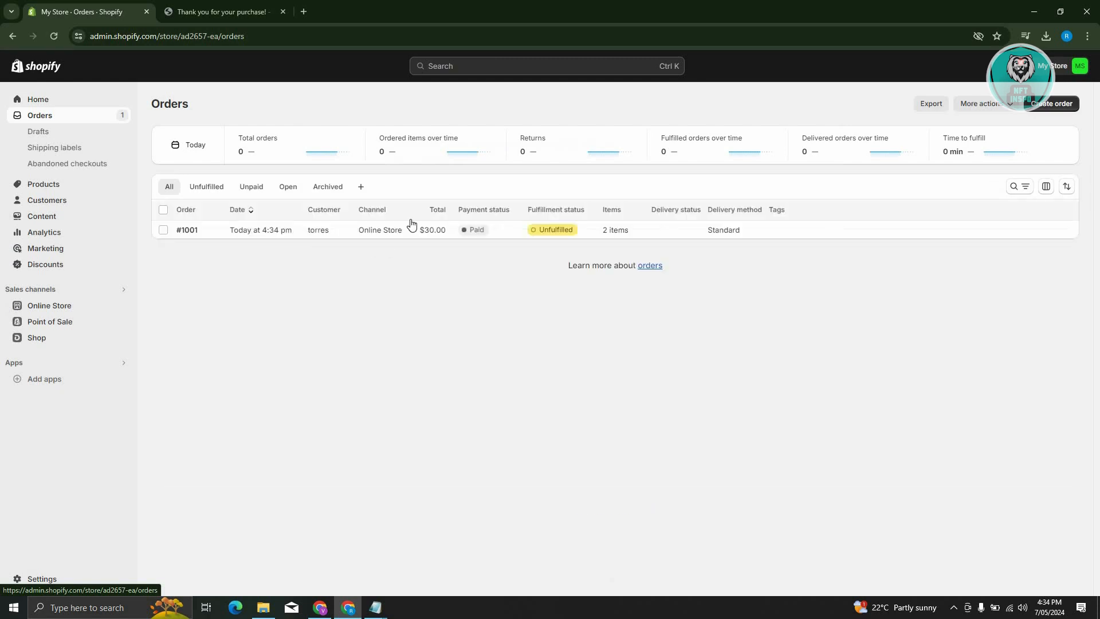
click(235, 229)
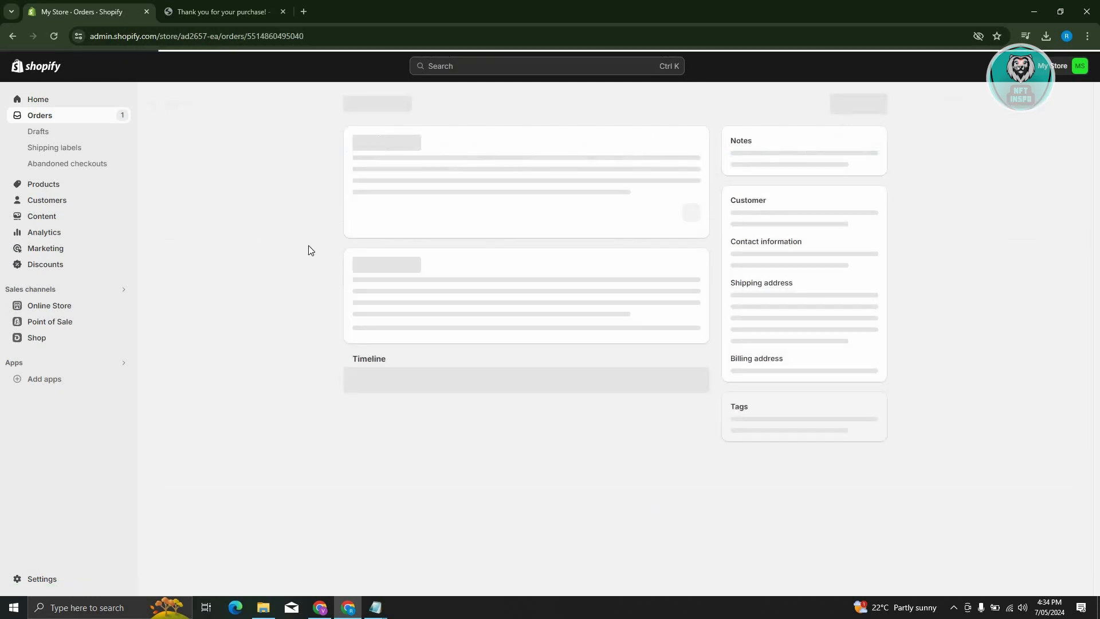